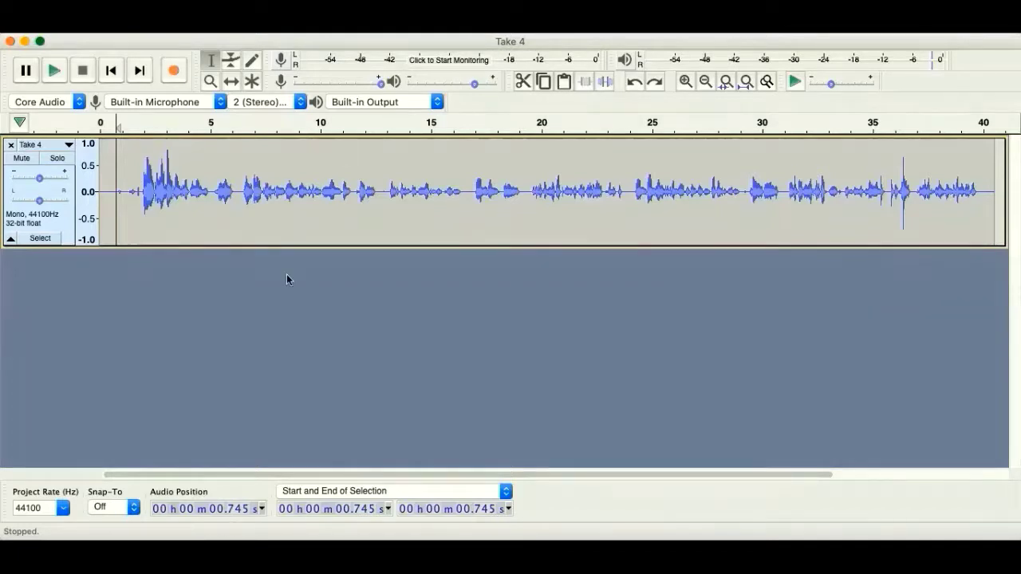
Play the take from its beginning and cut out the short stretch between about 10.93 and 11.31 s.
left_click(55, 73)
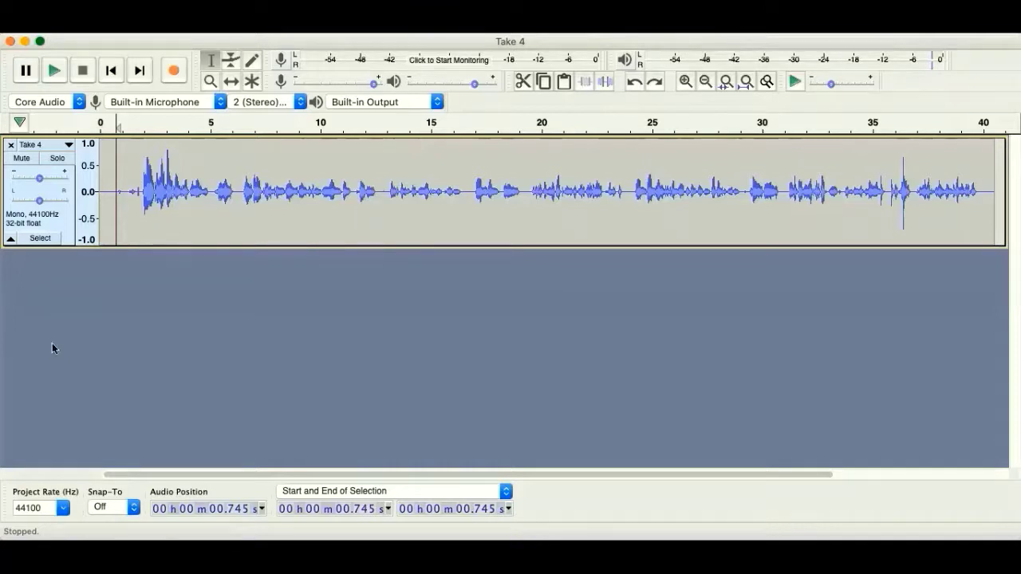
left_click(53, 71)
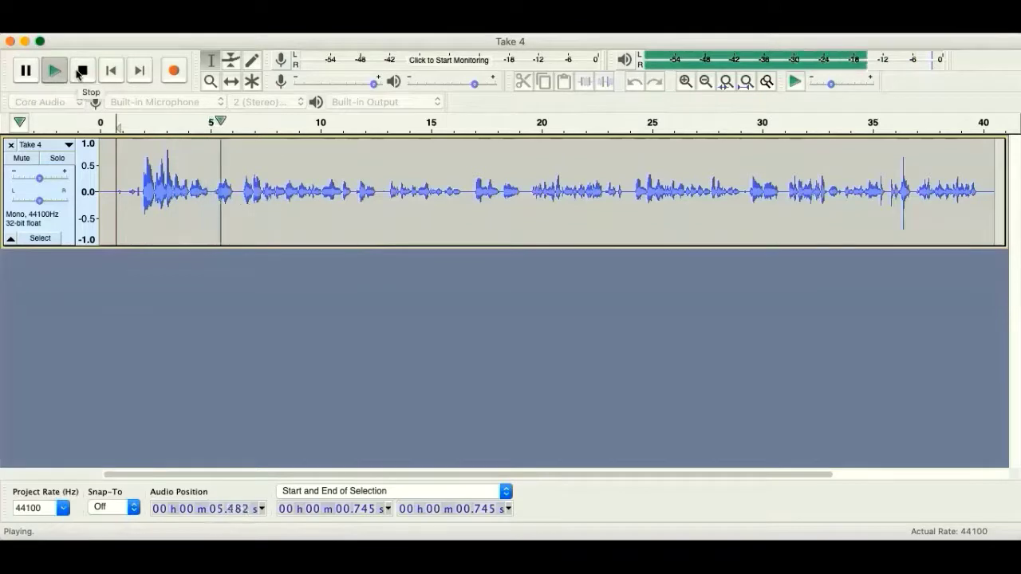
left_click(26, 71)
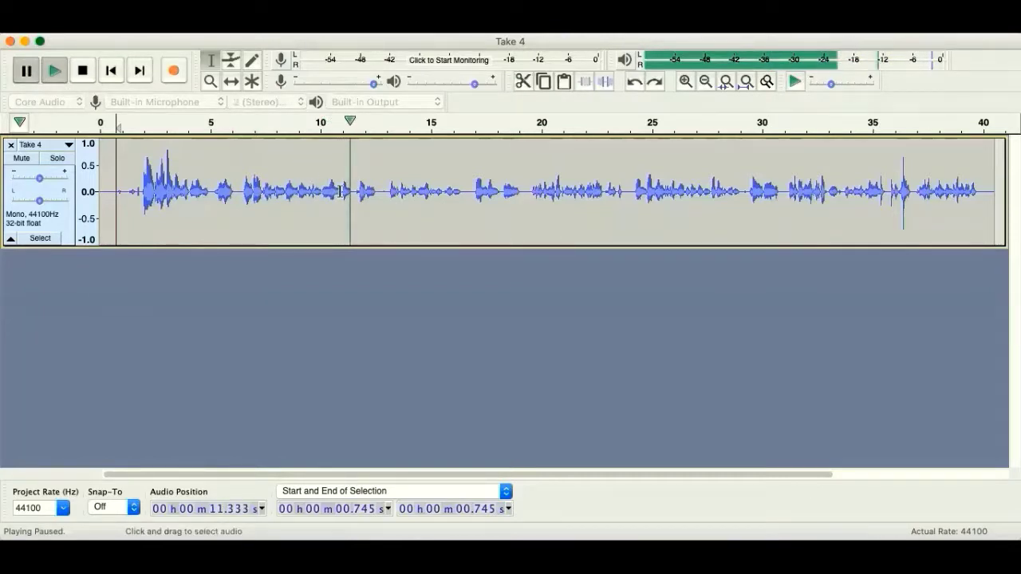
left_click_drag(341, 191, 347, 190)
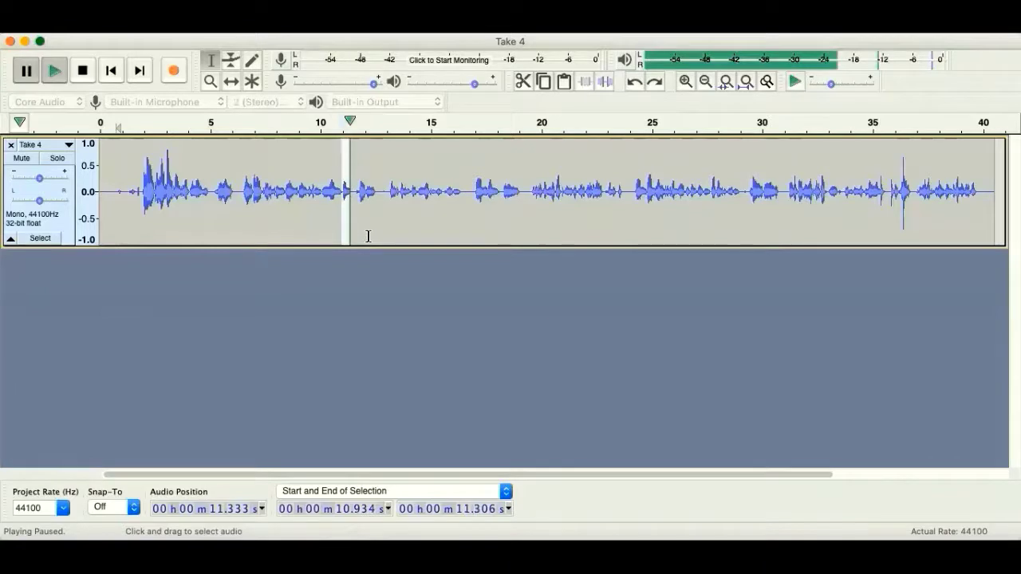
left_click(526, 81)
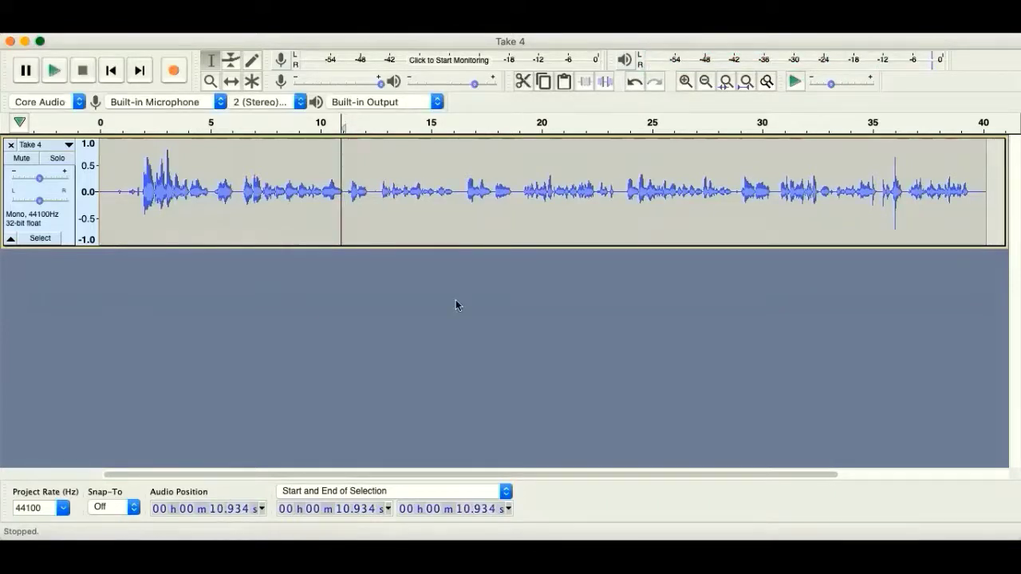
Continue playback from the first cut and remove the audio between about 17.2 and 17.7 s.
left_click(53, 76)
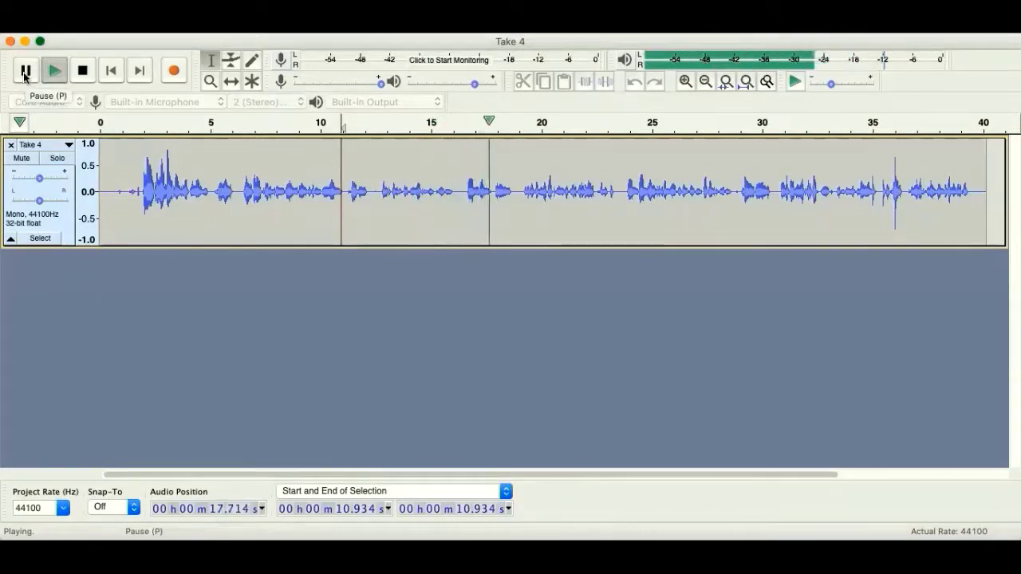
left_click(24, 73)
left_click_drag(480, 185, 492, 188)
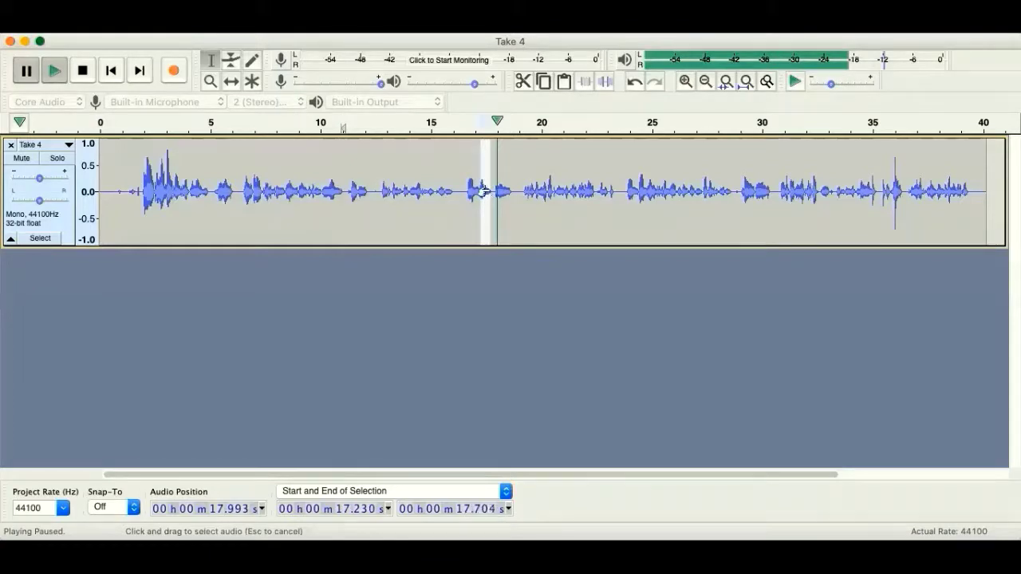
left_click(523, 83)
Listen on from the 17.2 s cut and cut out the audio between about 23.39 and 23.93 s.
left_click(54, 73)
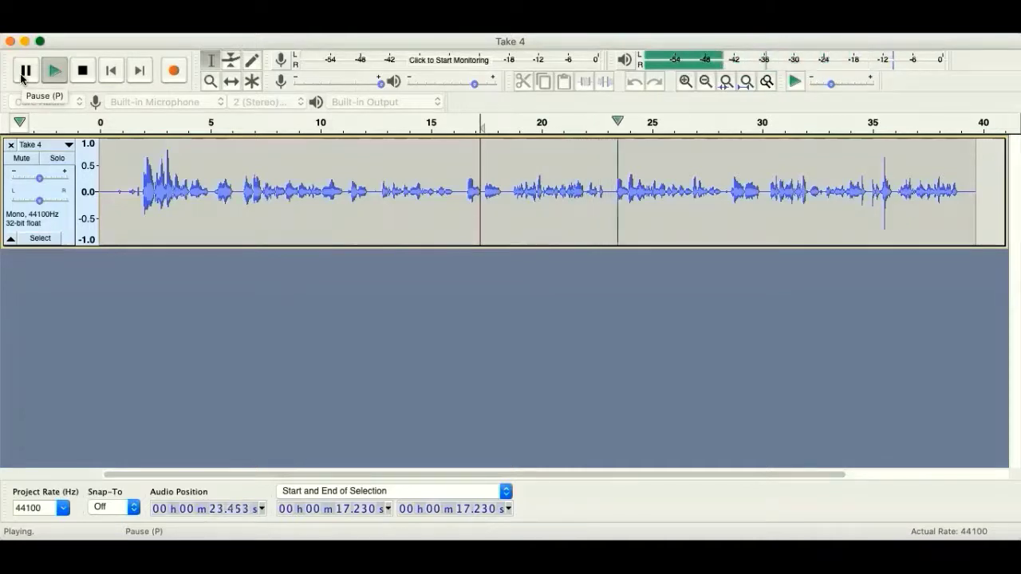
left_click(24, 72)
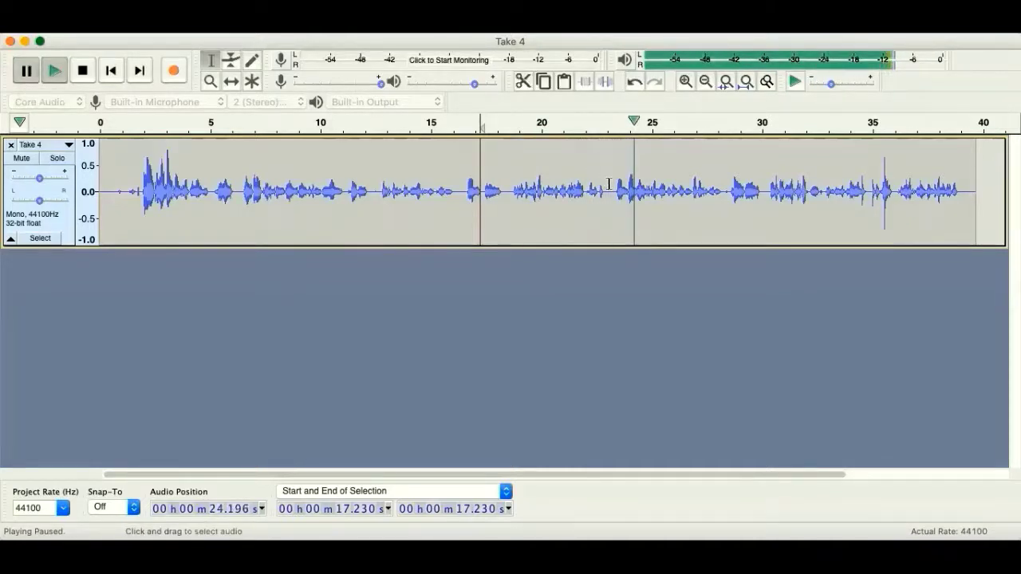
left_click_drag(617, 188, 626, 189)
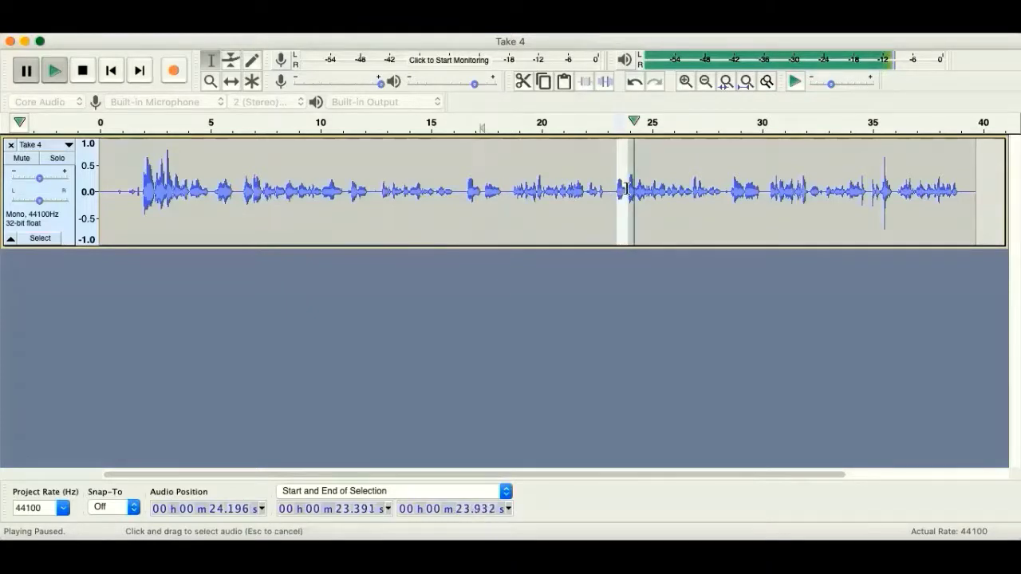
left_click(523, 82)
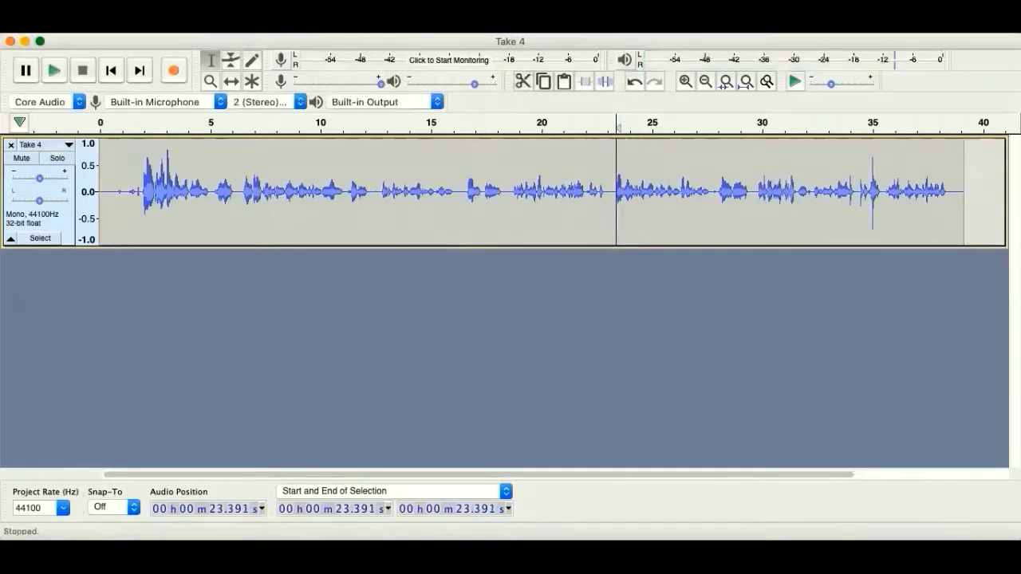
Play on from the 23.4 s cut and remove the audio between about 33.85 and 34.19 s.
left_click(53, 73)
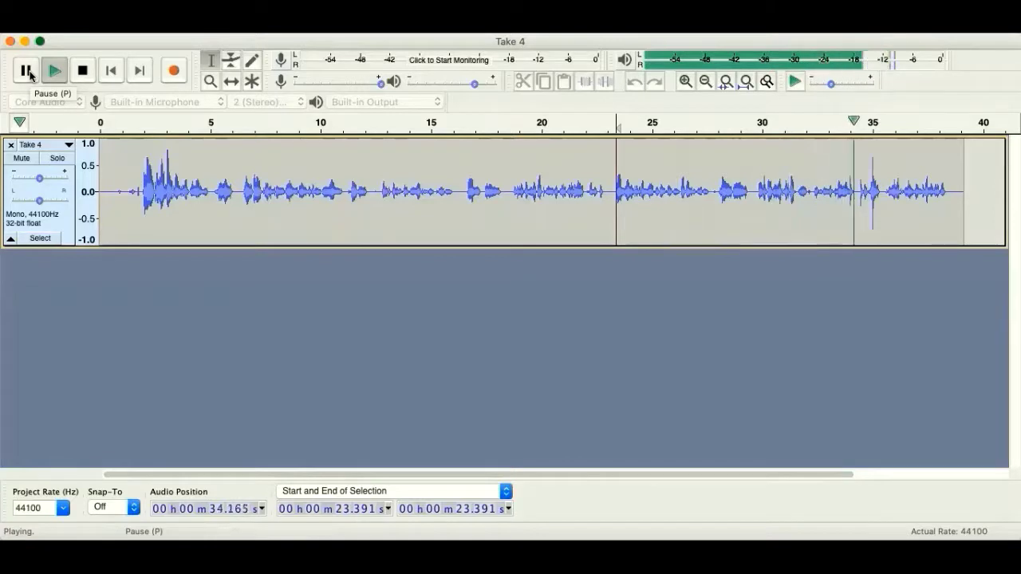
left_click(28, 73)
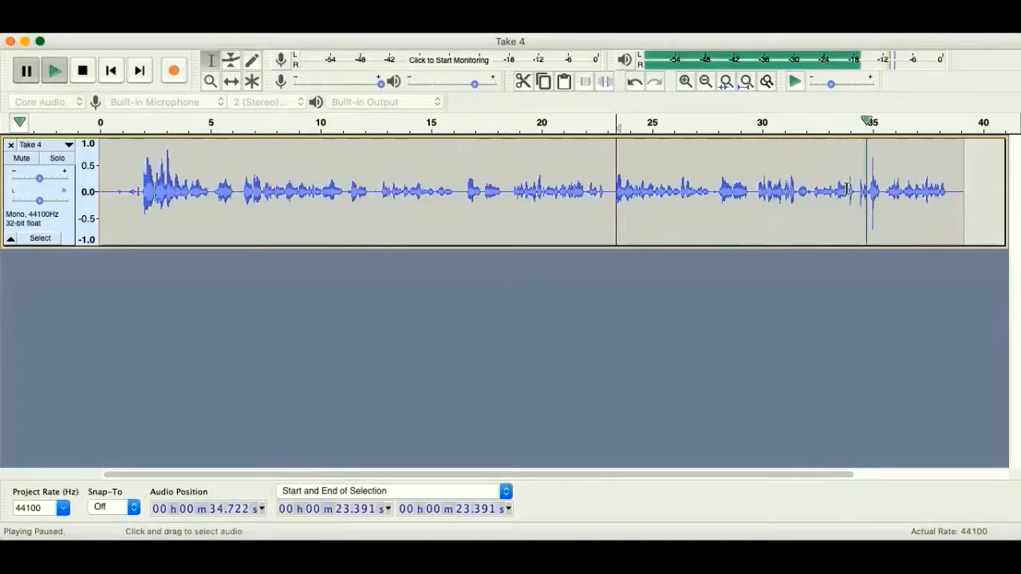
left_click_drag(847, 189, 852, 188)
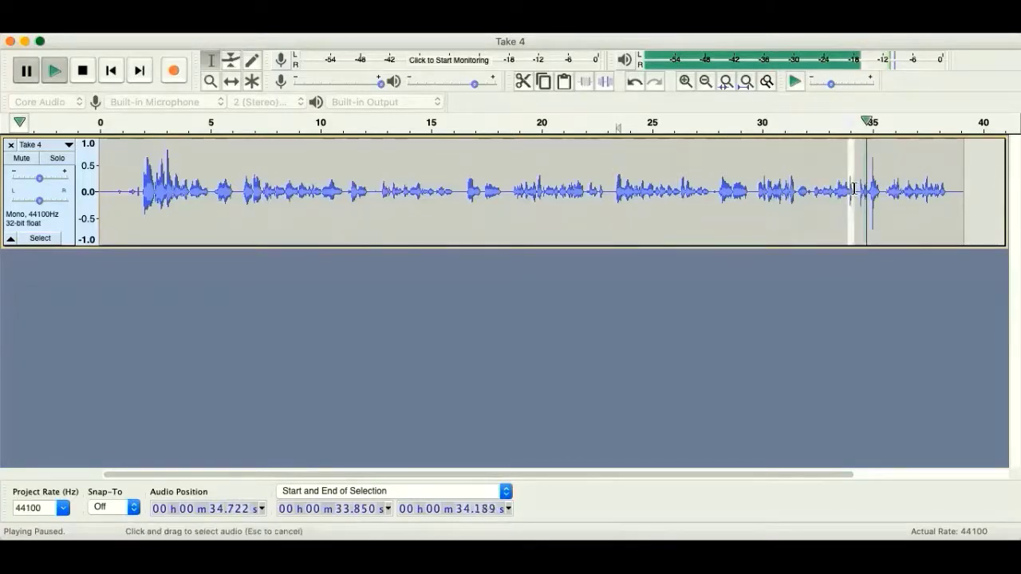
left_click(528, 83)
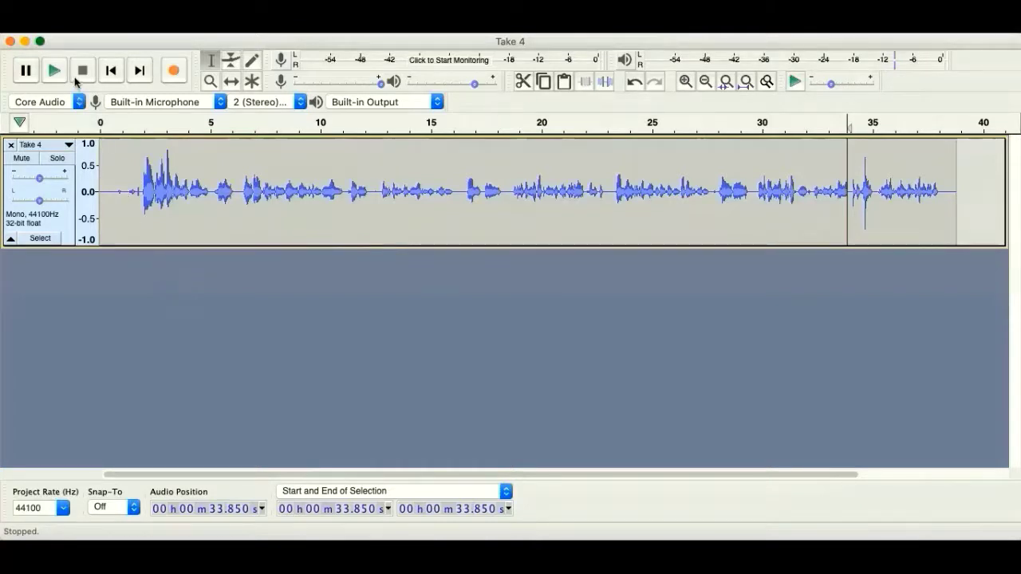
Play back the edited take from about 0.5 s and again from about 33.7 s to check where the wanted speech lies.
left_click(171, 191)
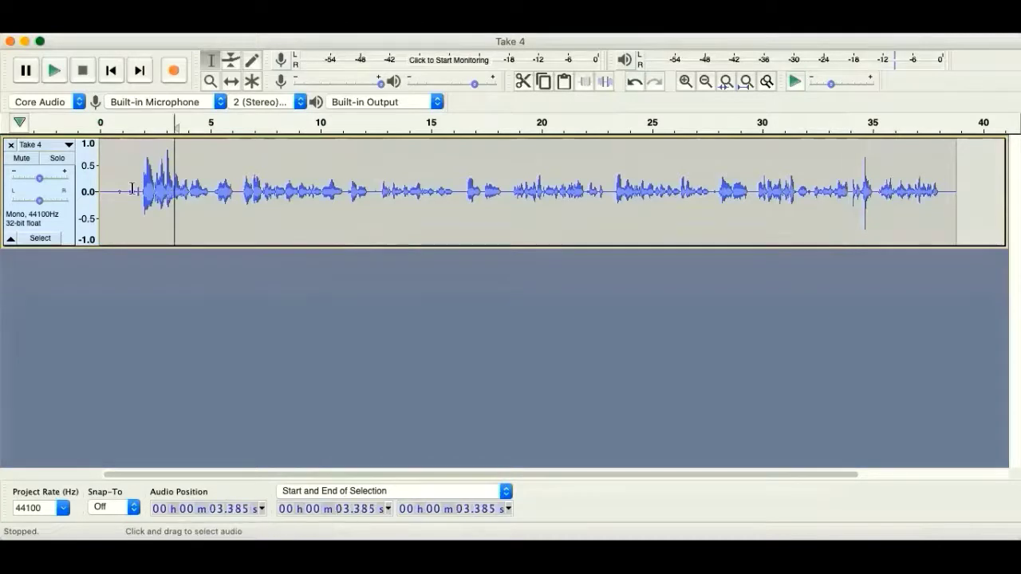
left_click(111, 195)
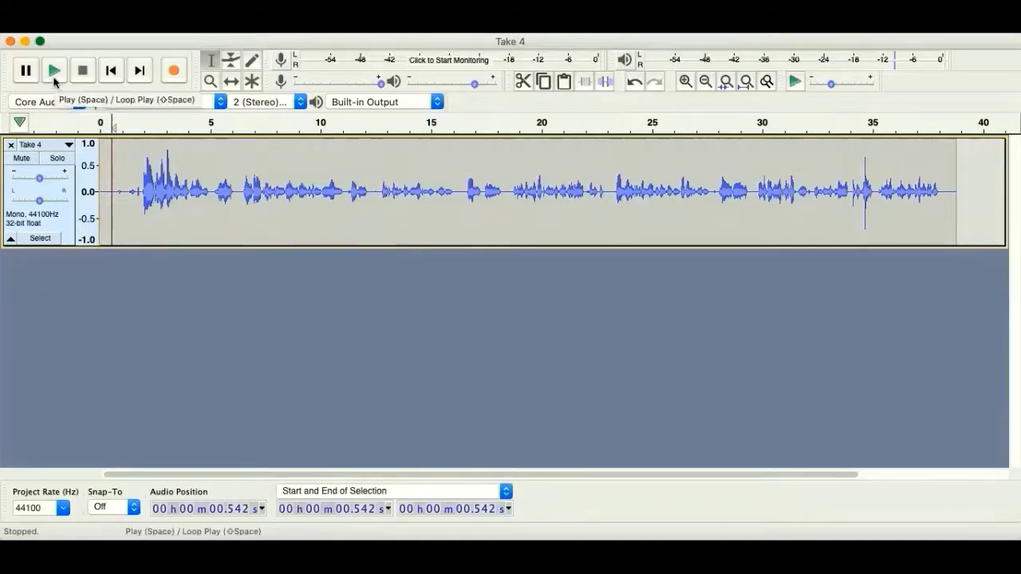
left_click(54, 80)
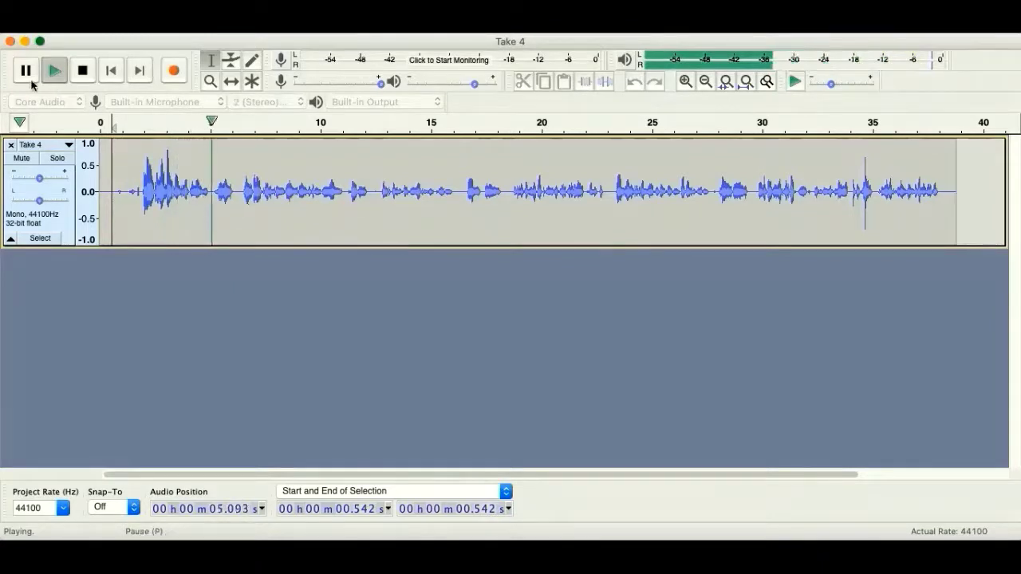
key("p")
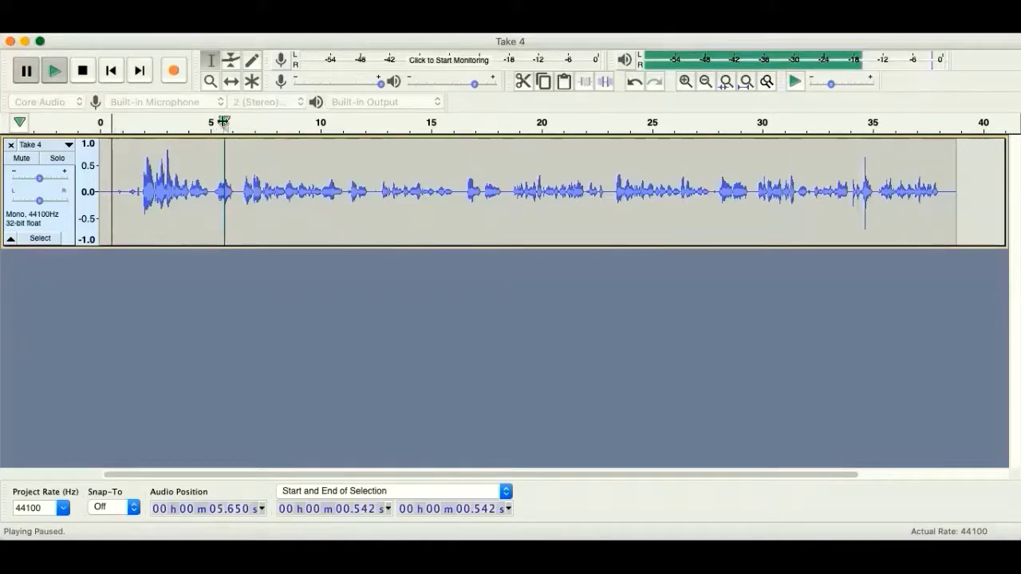
left_click(847, 168)
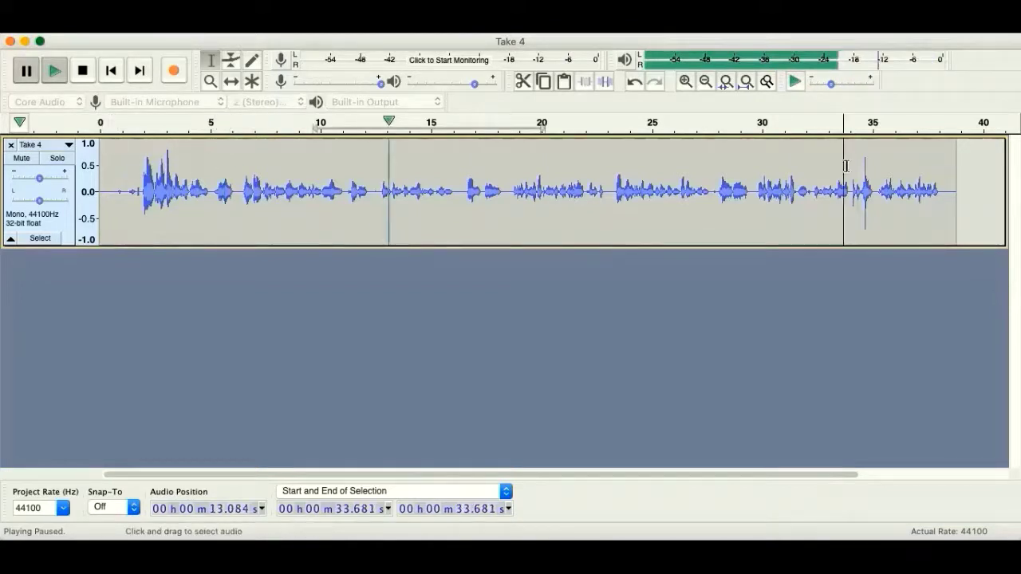
left_click(54, 70)
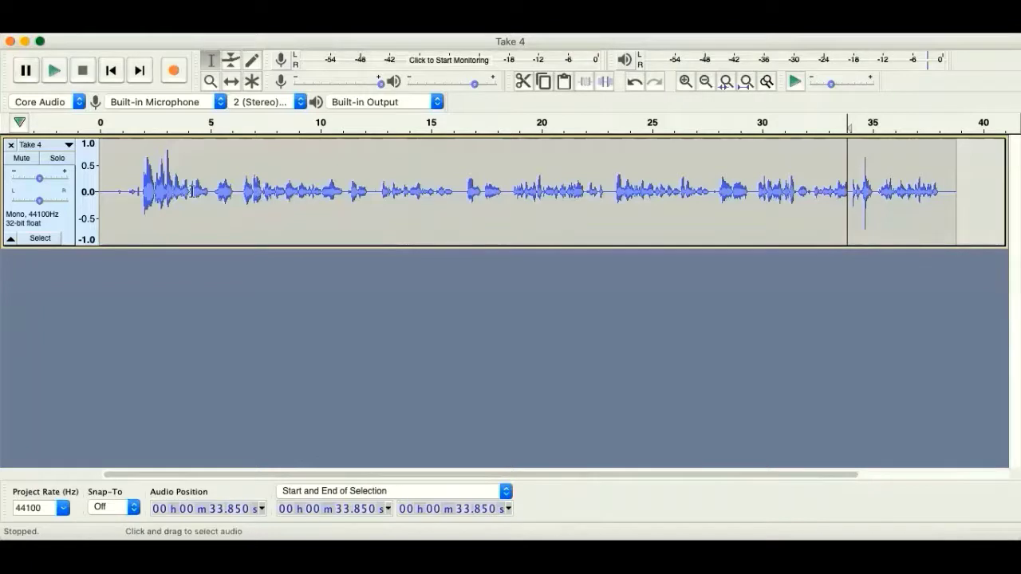
Trim the track to the audio between about 6.43 and 33.99 s, discarding everything outside that range.
left_click(287, 198)
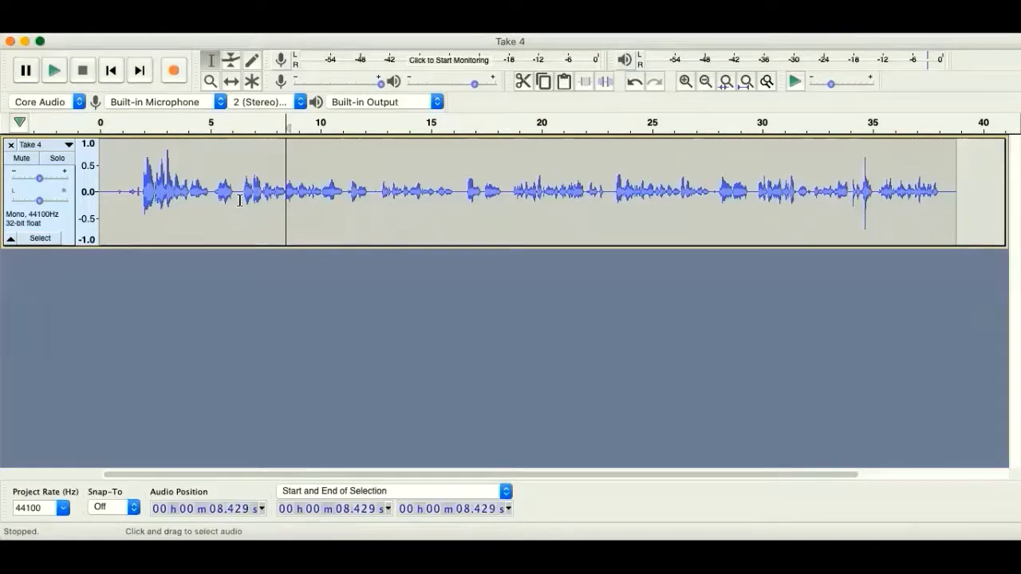
left_click_drag(241, 197, 846, 217)
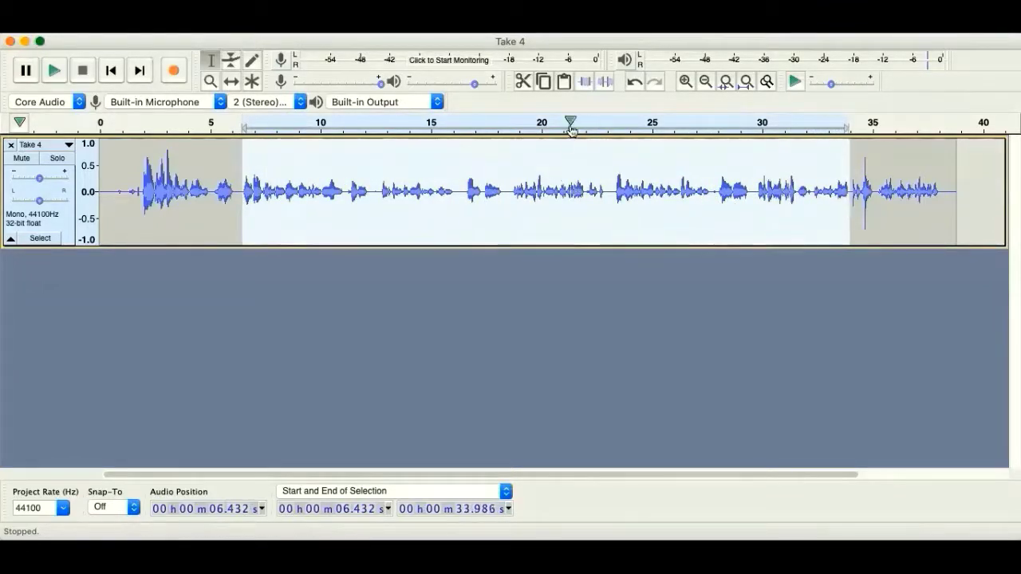
left_click(584, 81)
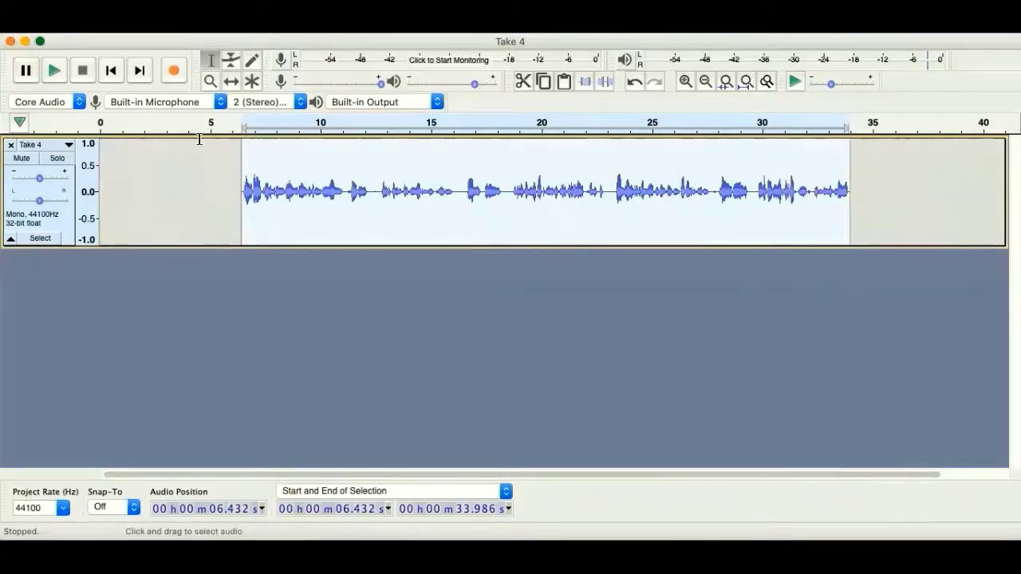
Play back the trimmed clip from about 5.8 s and replay the passage starting at about 23.5 s.
left_click(229, 156)
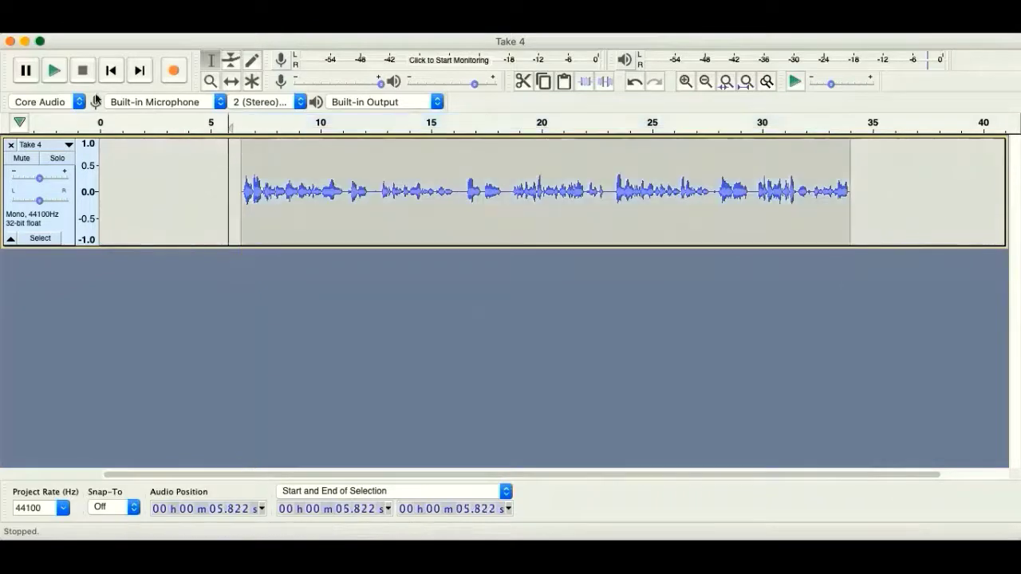
left_click(56, 76)
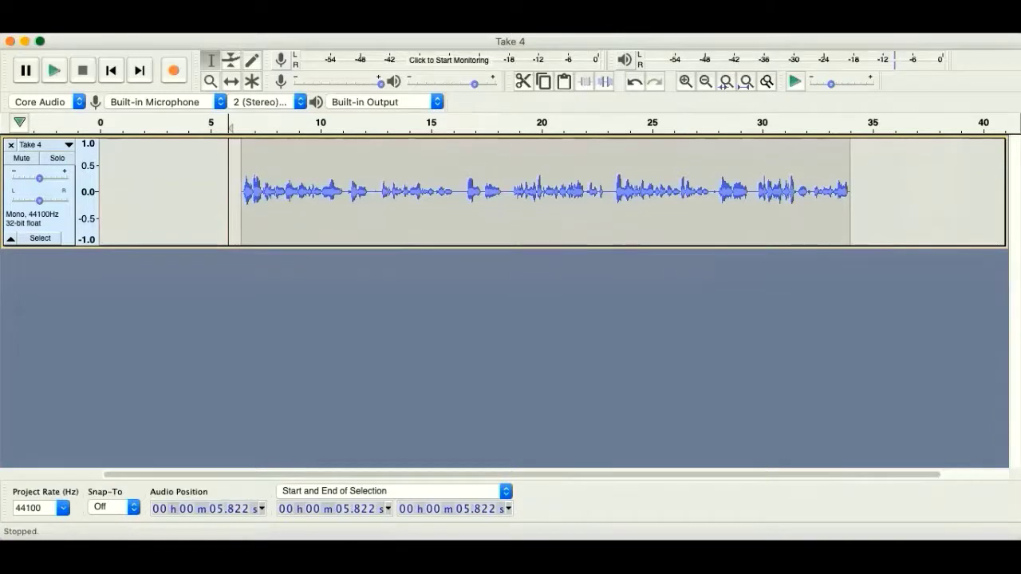
key("p")
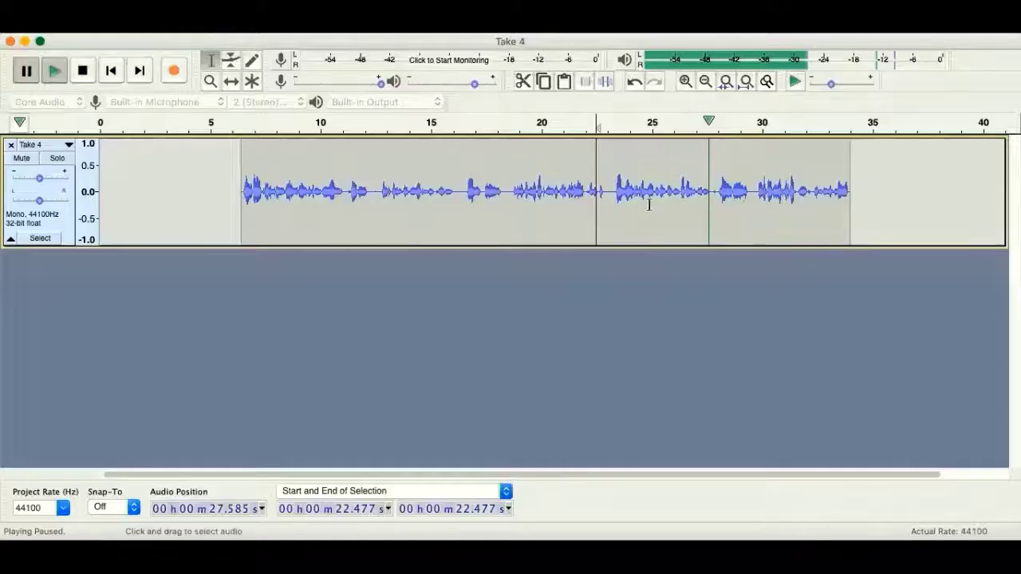
left_click(626, 206)
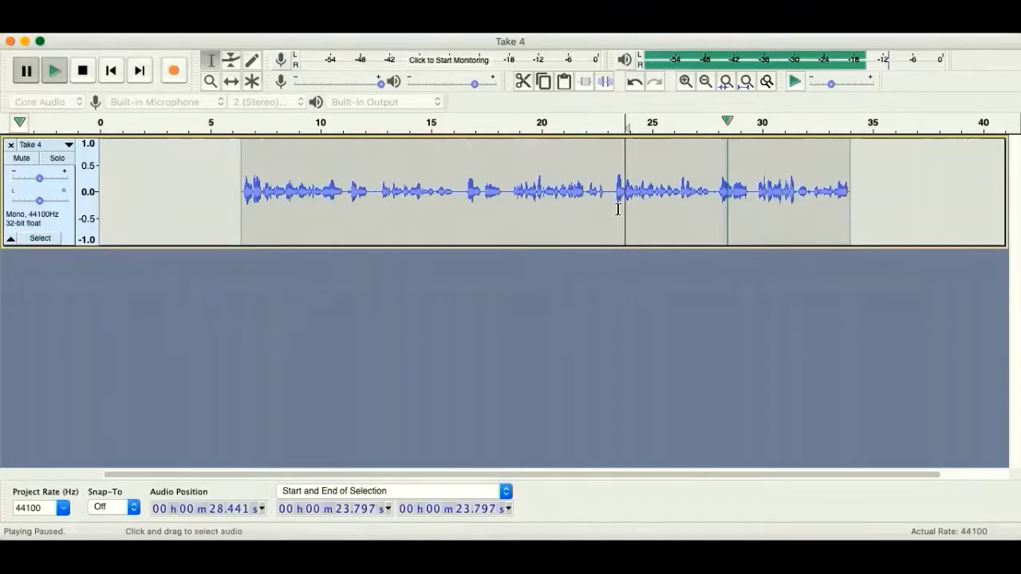
left_click(618, 205)
left_click(49, 72)
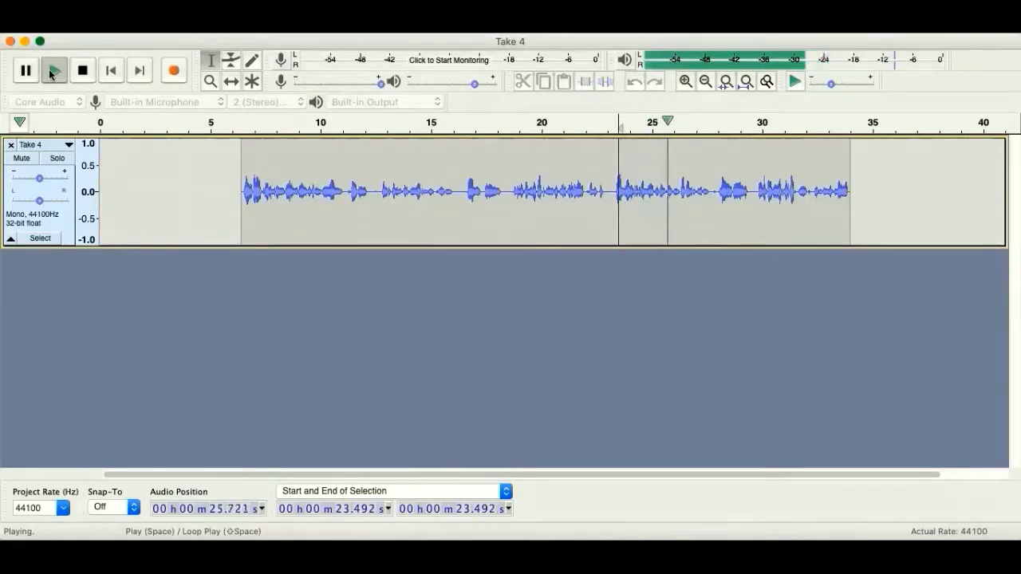
left_click(32, 75)
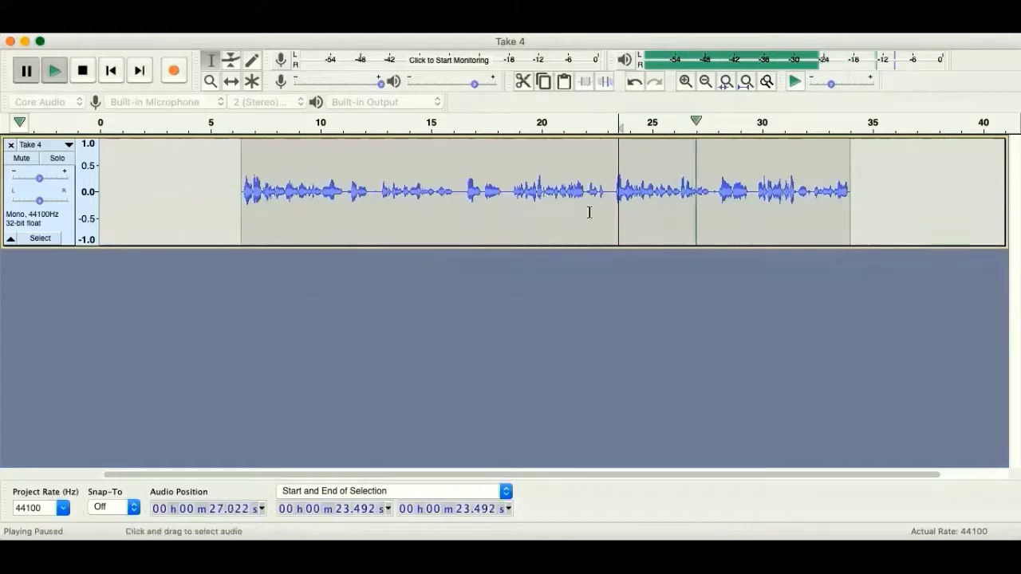
Silence the audio between about 23.70 and 24.98 s, and set the cursor at about 5.8 s ahead of the clip.
left_click_drag(622, 194, 646, 194)
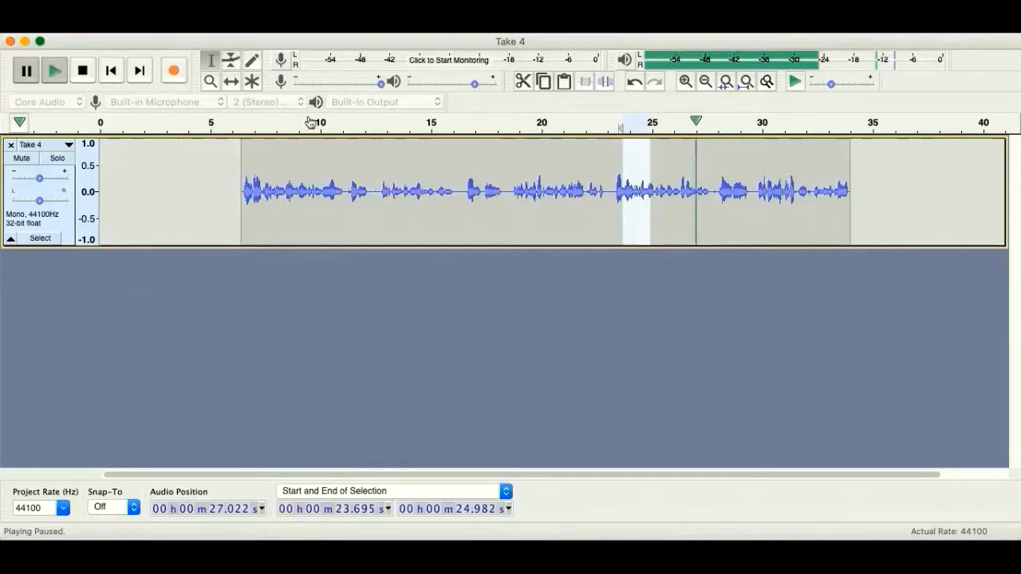
left_click_drag(696, 122, 623, 122)
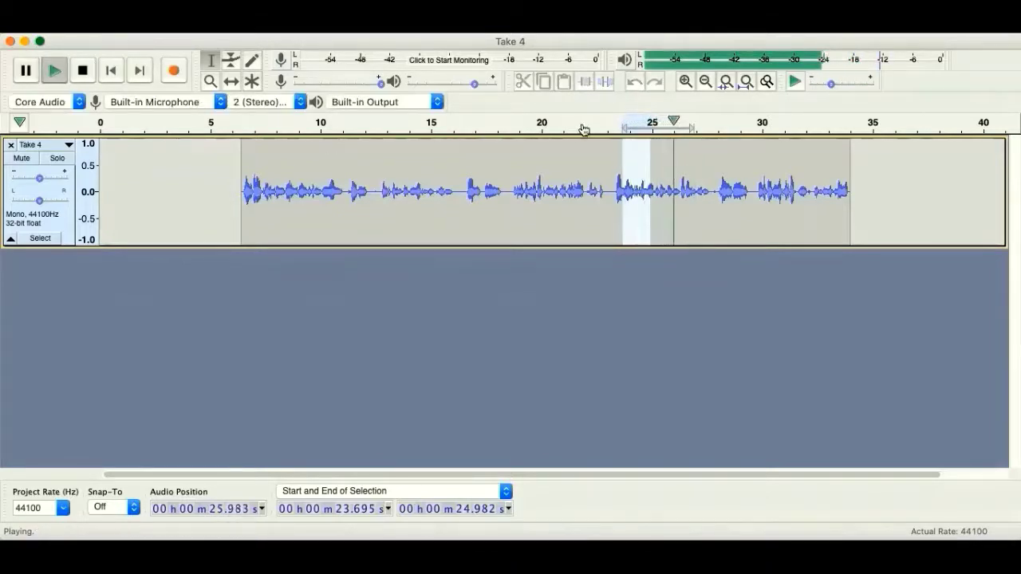
key("space")
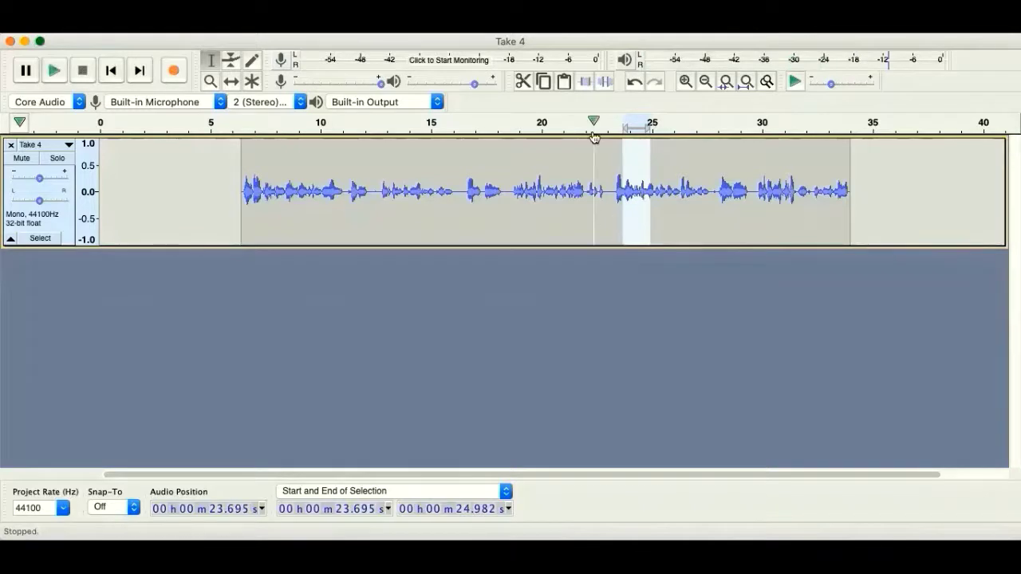
left_click(605, 82)
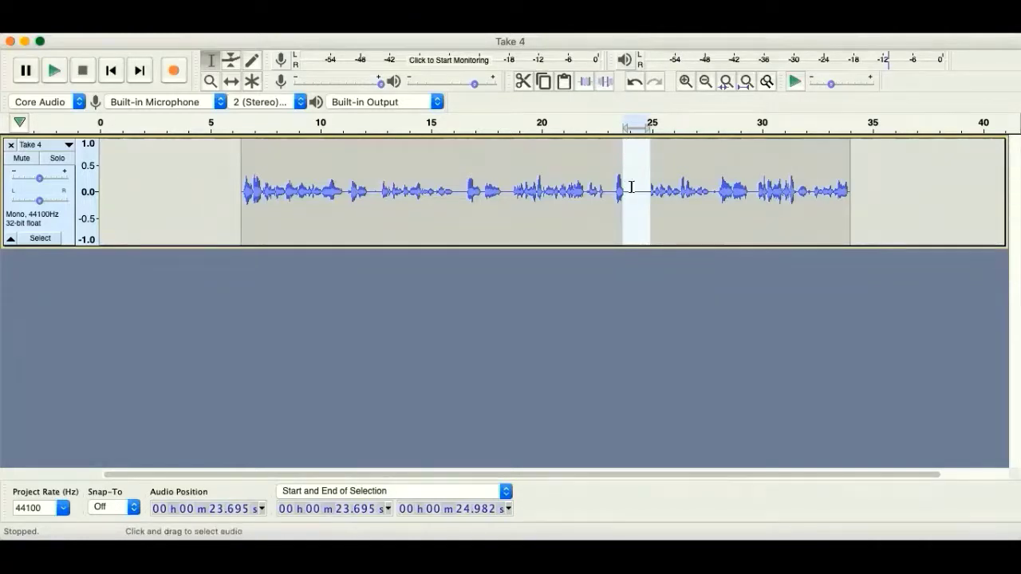
left_click(229, 152)
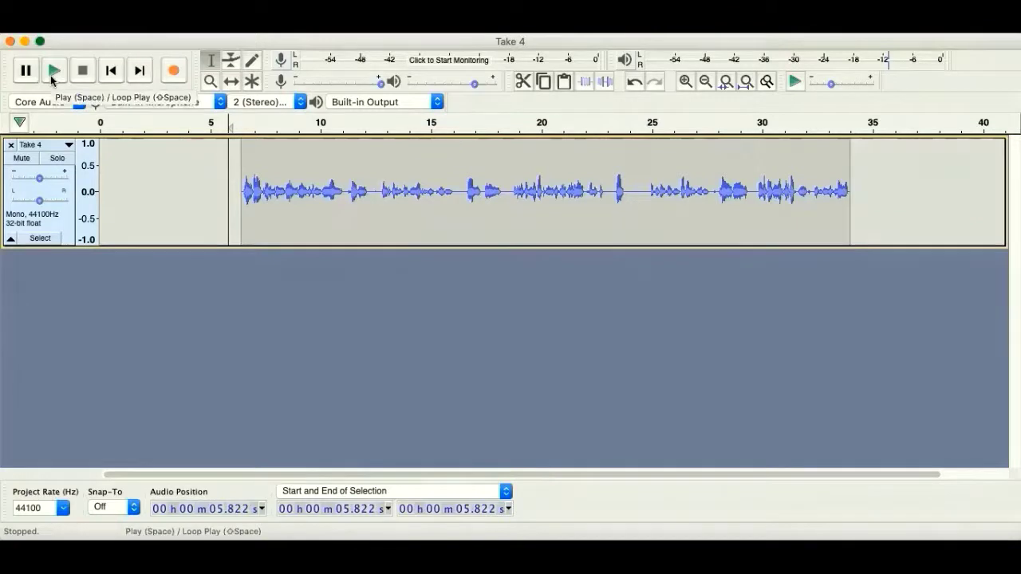
Play back the silenced clip from about 5.8 s, then inspect its waveform up close with the cursor at about 6.54 s.
left_click(53, 71)
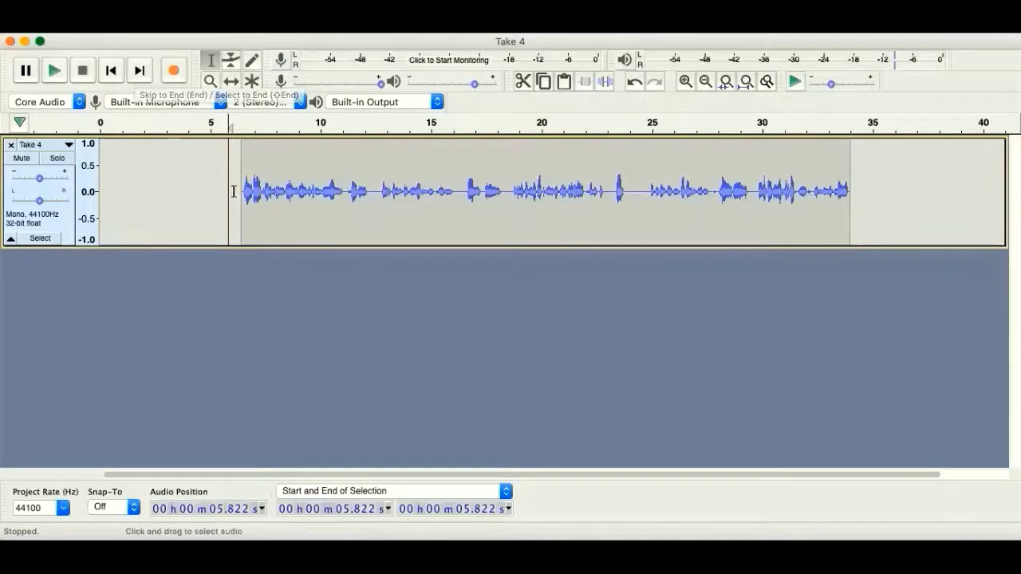
left_click(684, 82)
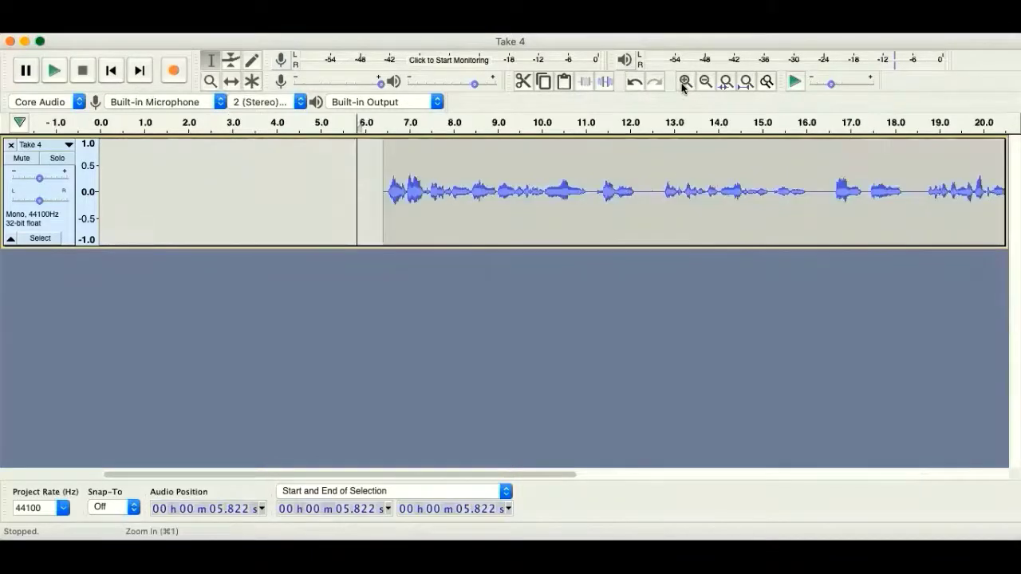
left_click(684, 83)
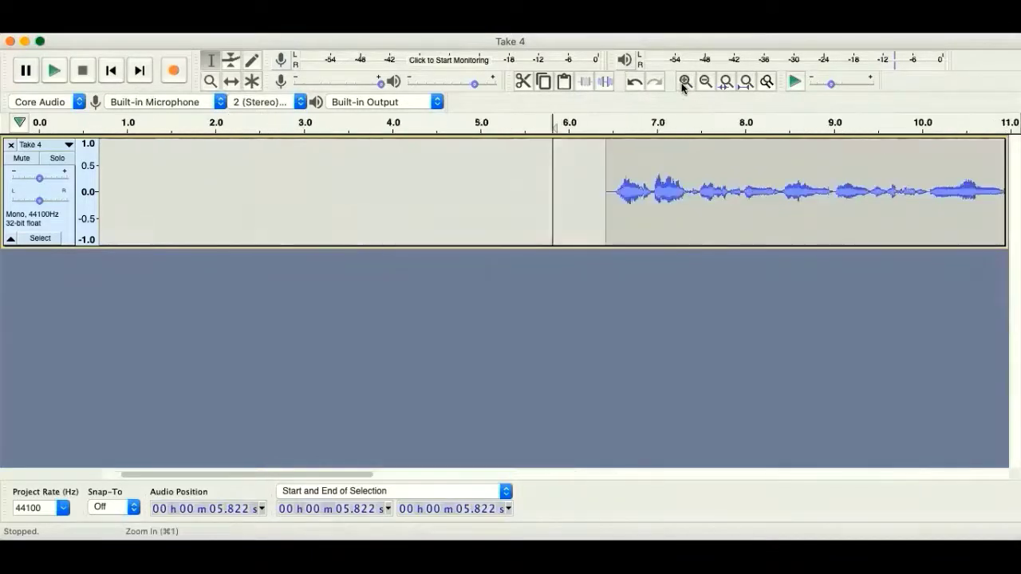
left_click(615, 163)
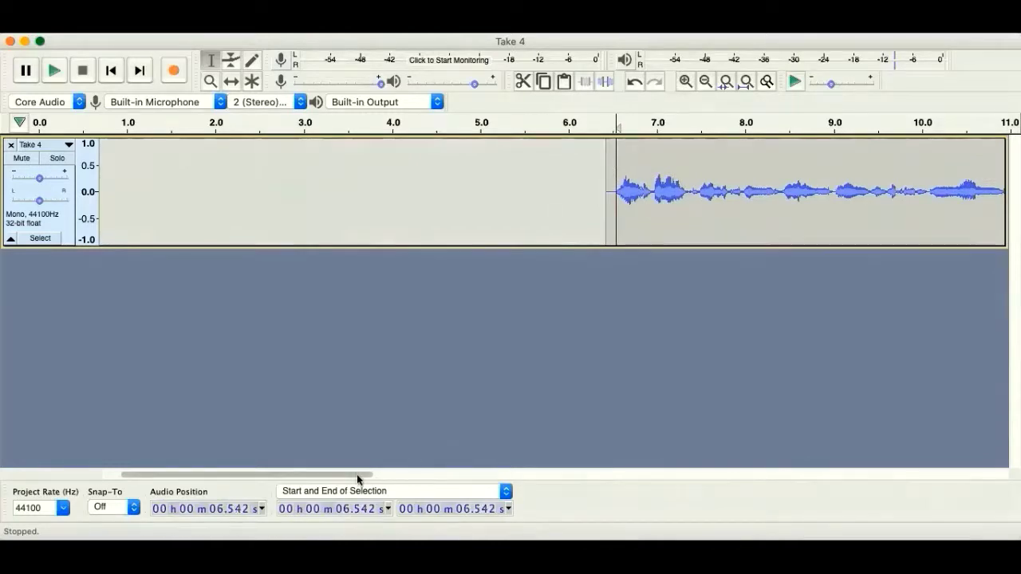
left_click_drag(358, 475, 479, 476)
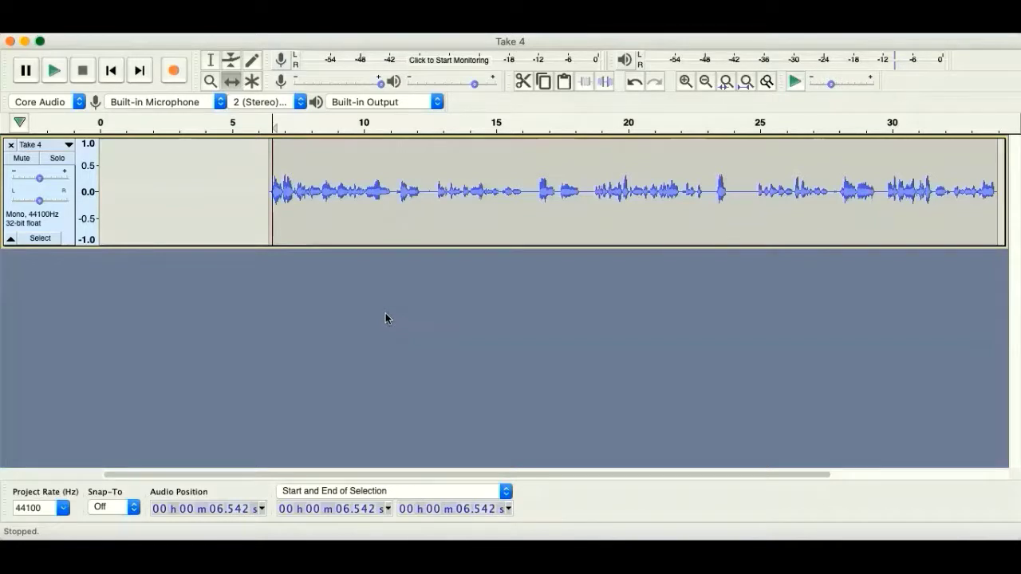
left_click(424, 10)
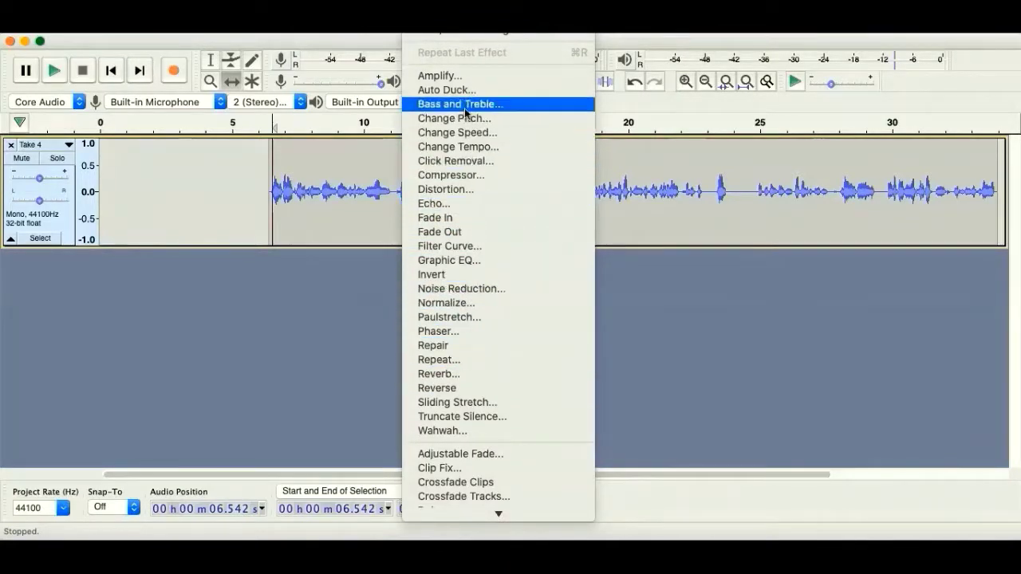
left_click(342, 265)
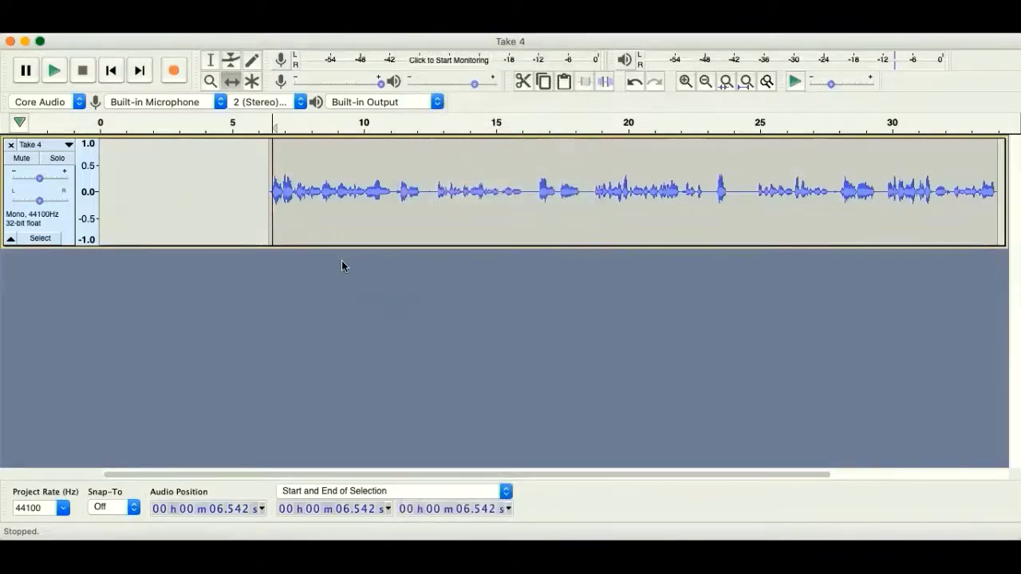